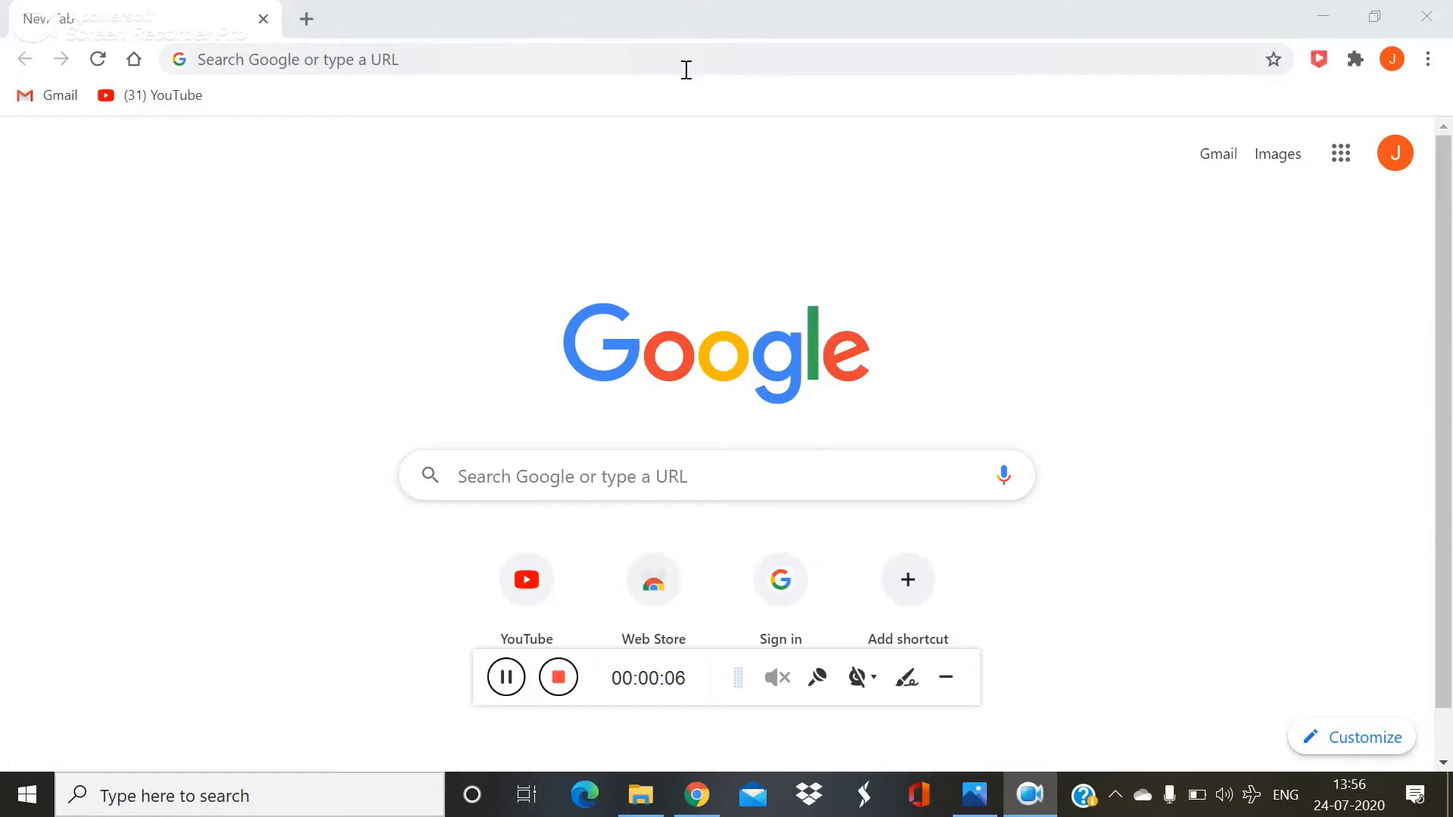
Step: Open the Google apps panel and scroll to locate the Classroom icon
{"action": "left_click", "coordinate": [1341, 156]}
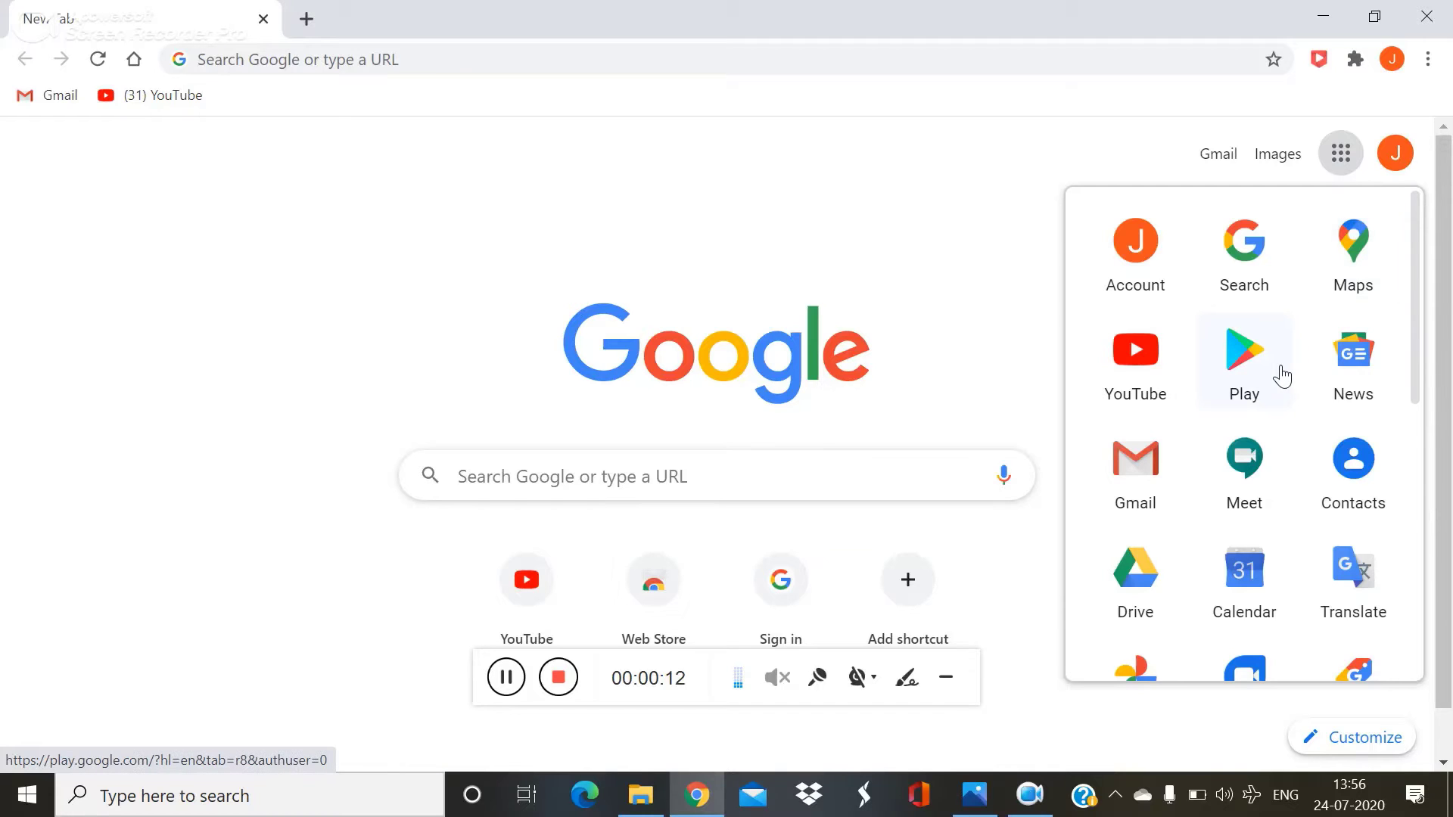
{"action": "scroll", "coordinate": [1280, 374], "scroll_direction": "down", "scroll_amount": 4}
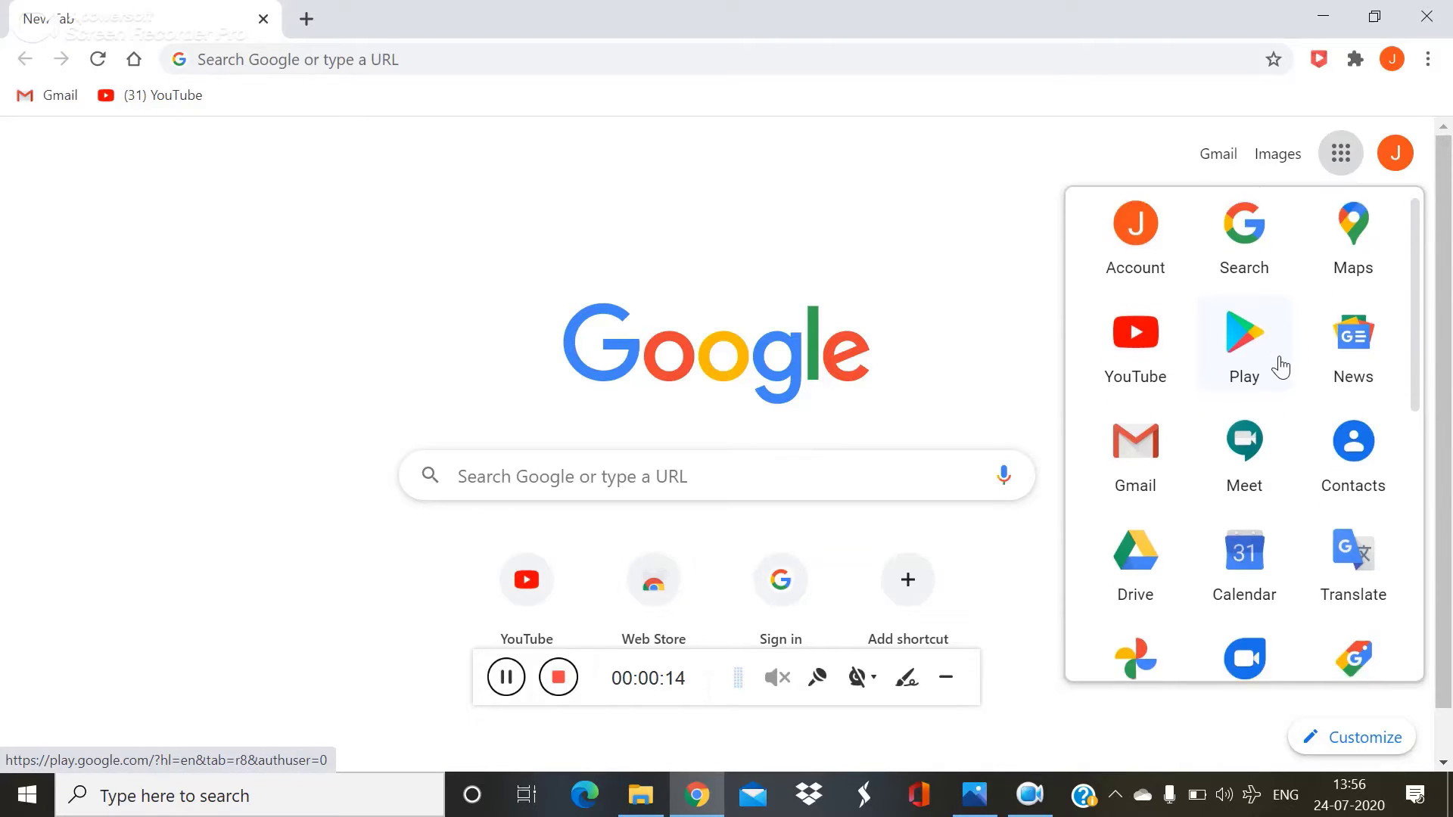
{"action": "scroll", "coordinate": [1281, 366], "scroll_direction": "up", "scroll_amount": 4}
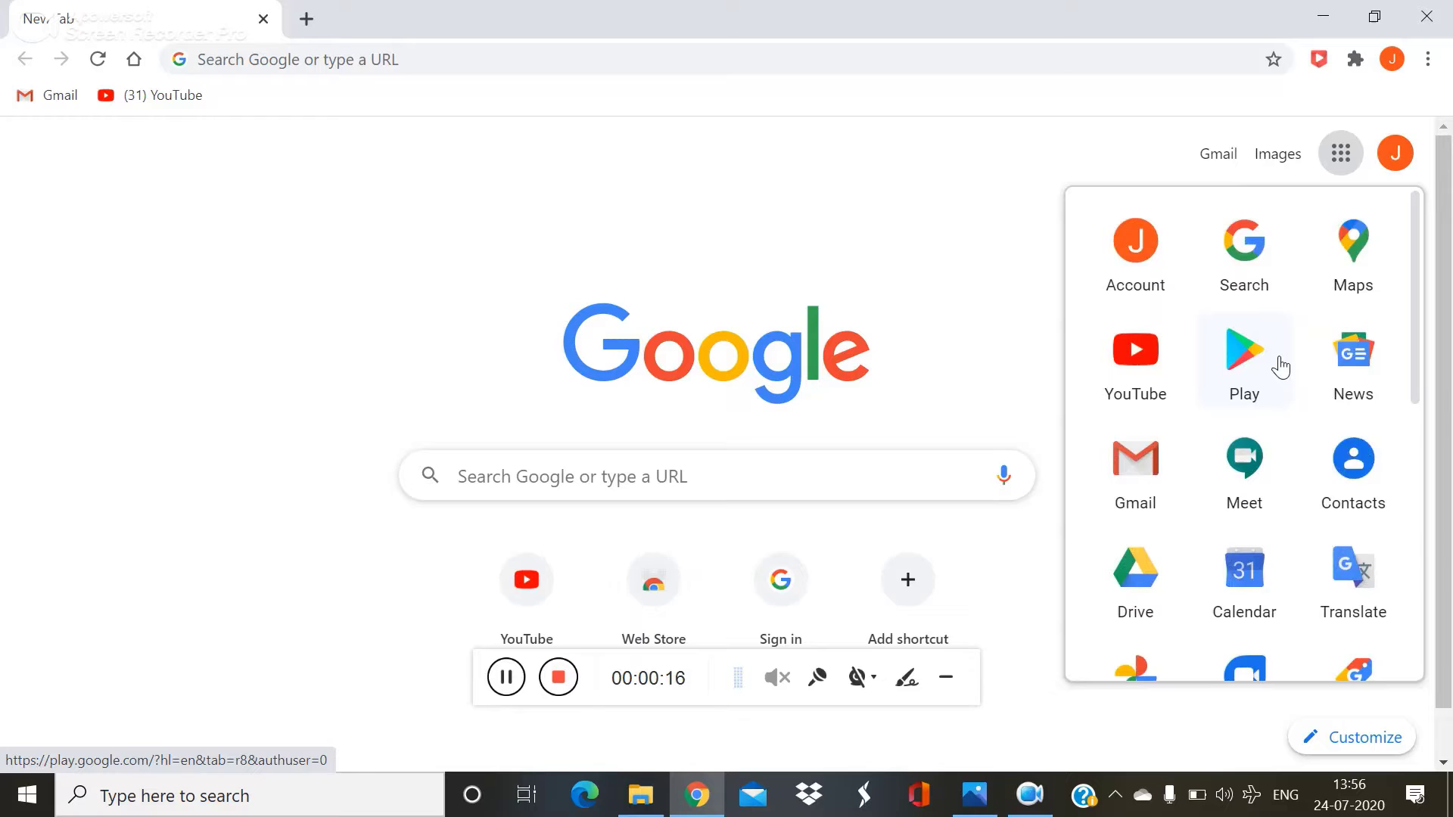
{"action": "scroll", "coordinate": [1280, 366], "scroll_direction": "down", "scroll_amount": 5}
{"action": "scroll", "coordinate": [1280, 366], "scroll_direction": "down", "scroll_amount": 4}
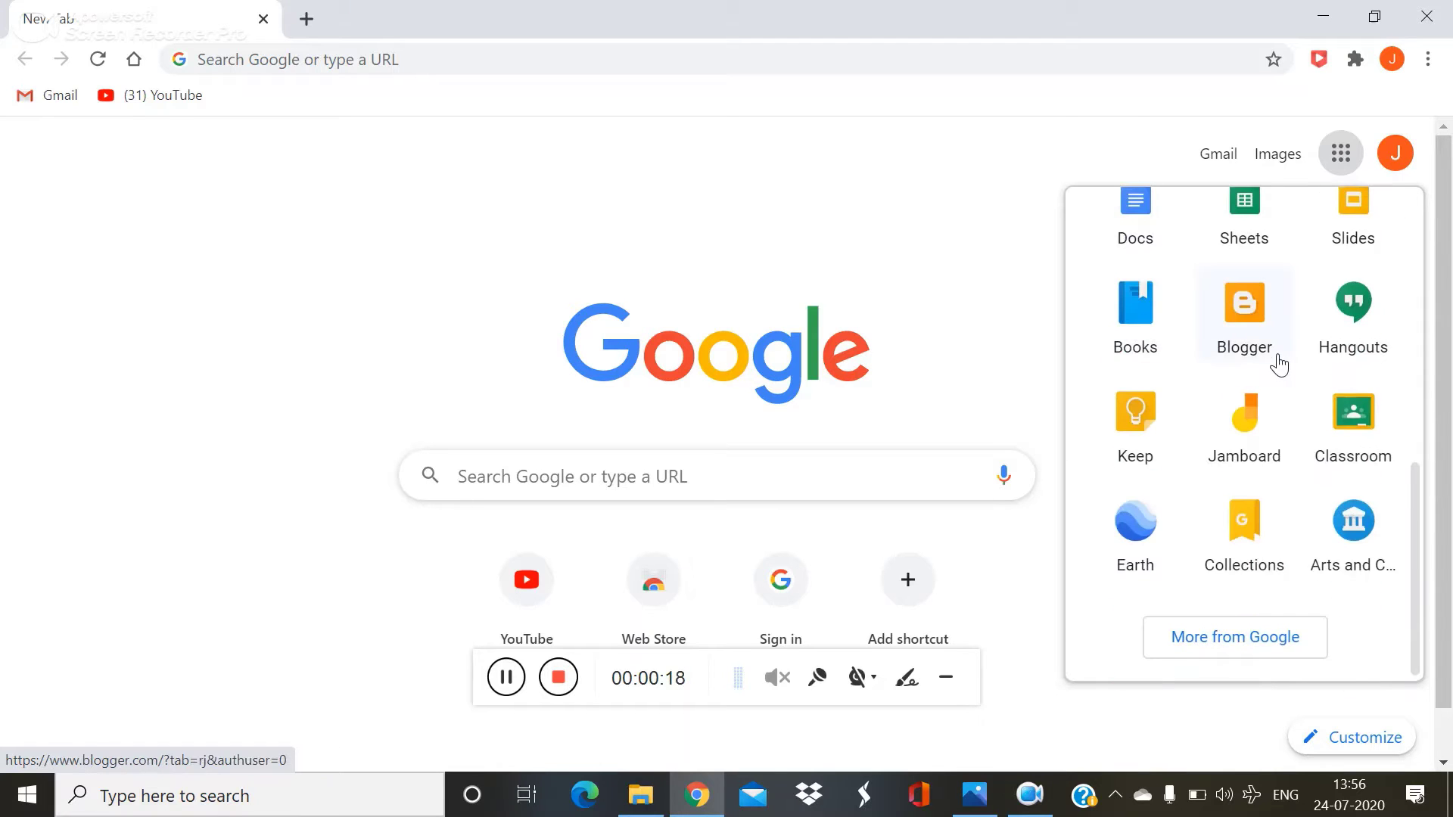
{"action": "scroll", "coordinate": [1279, 365], "scroll_direction": "up", "scroll_amount": 5}
{"action": "scroll", "coordinate": [1271, 363], "scroll_direction": "up", "scroll_amount": 1}
{"action": "scroll", "coordinate": [1272, 363], "scroll_direction": "down", "scroll_amount": 6}
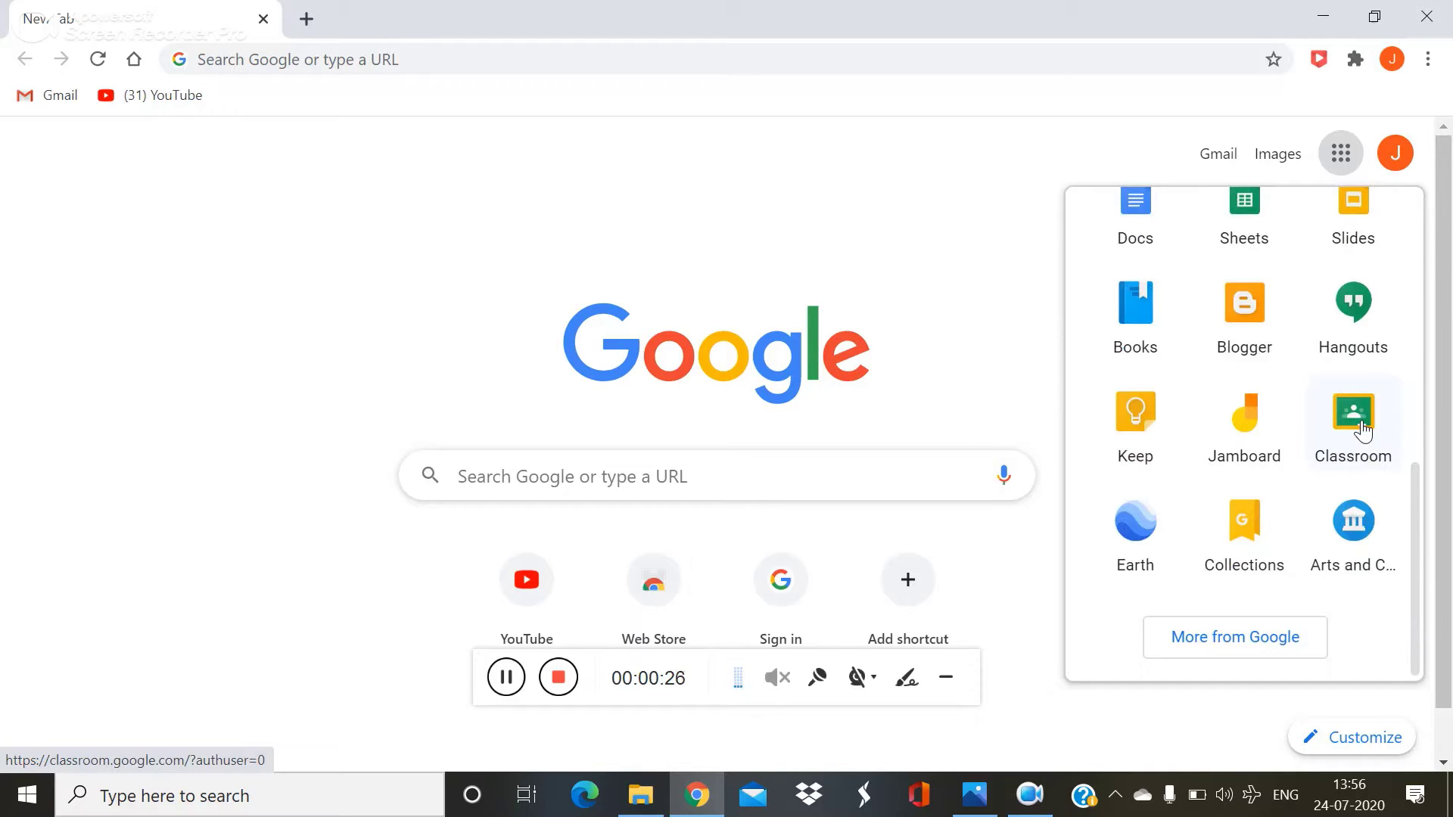
Step: Launch Classroom, dismiss the ESET alert, and join Grade 7 - D with the teacher's class code
{"action": "left_click", "coordinate": [1362, 430]}
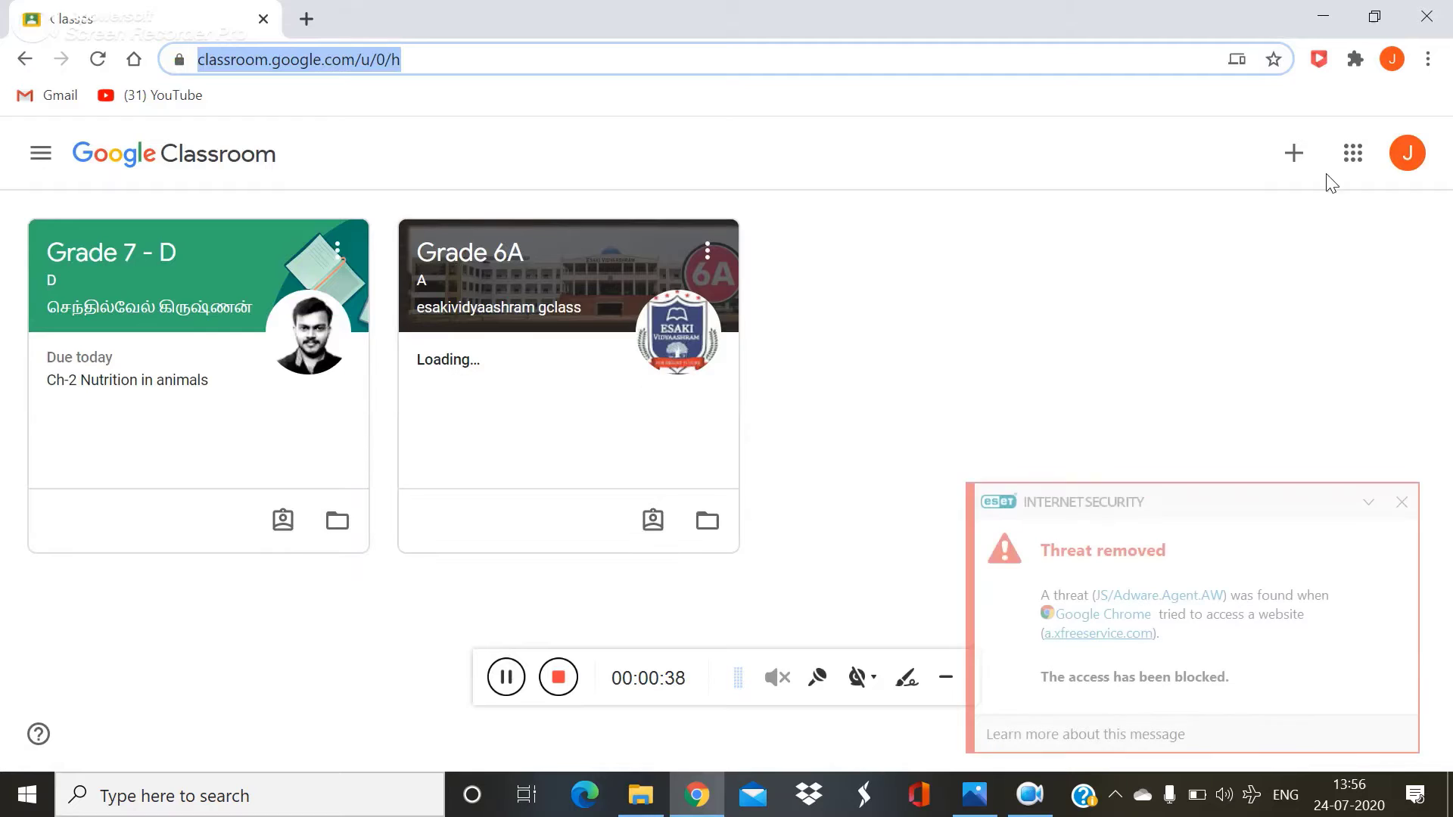
{"action": "left_click", "coordinate": [1401, 502]}
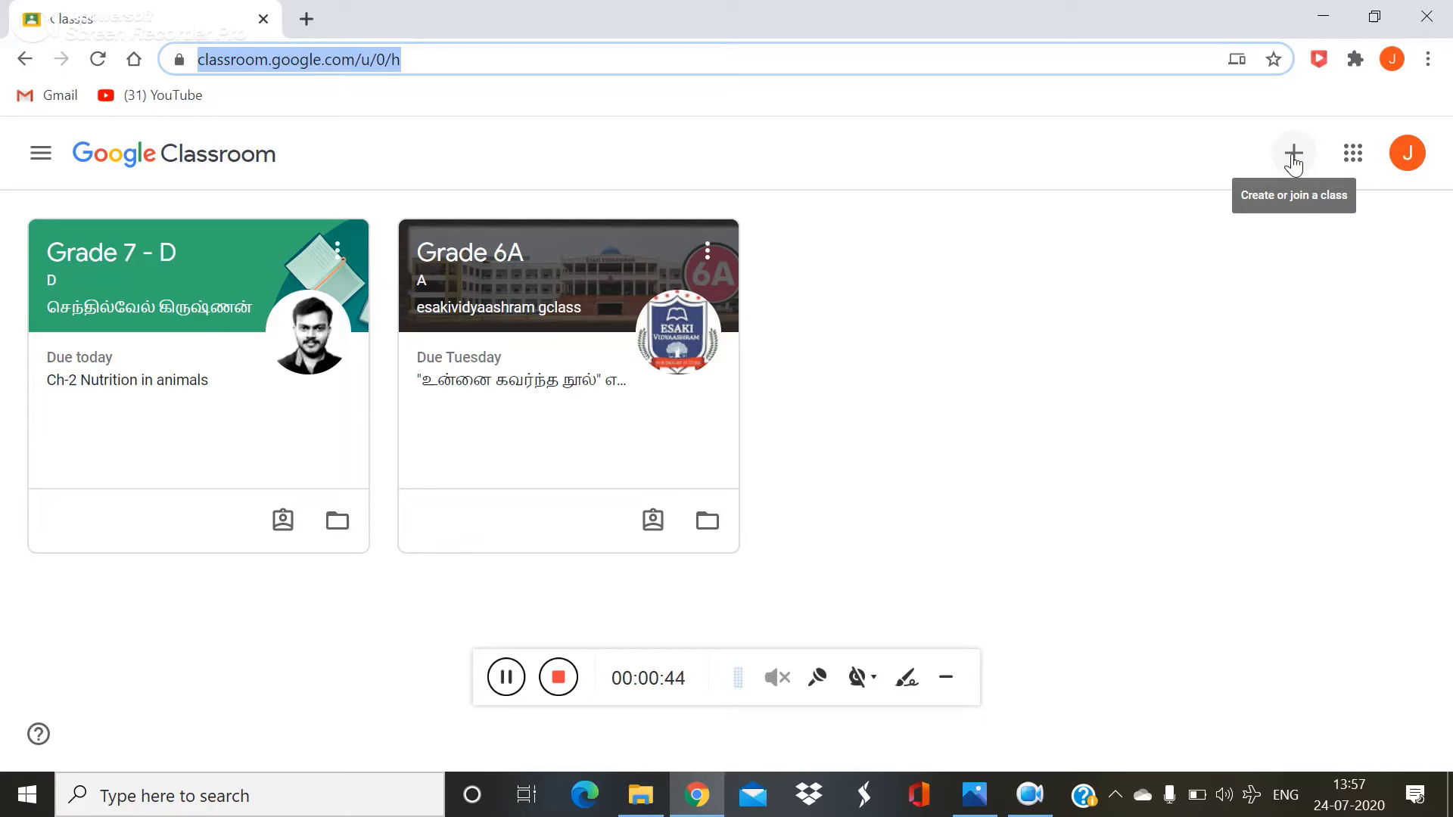
{"action": "left_click", "coordinate": [1293, 161]}
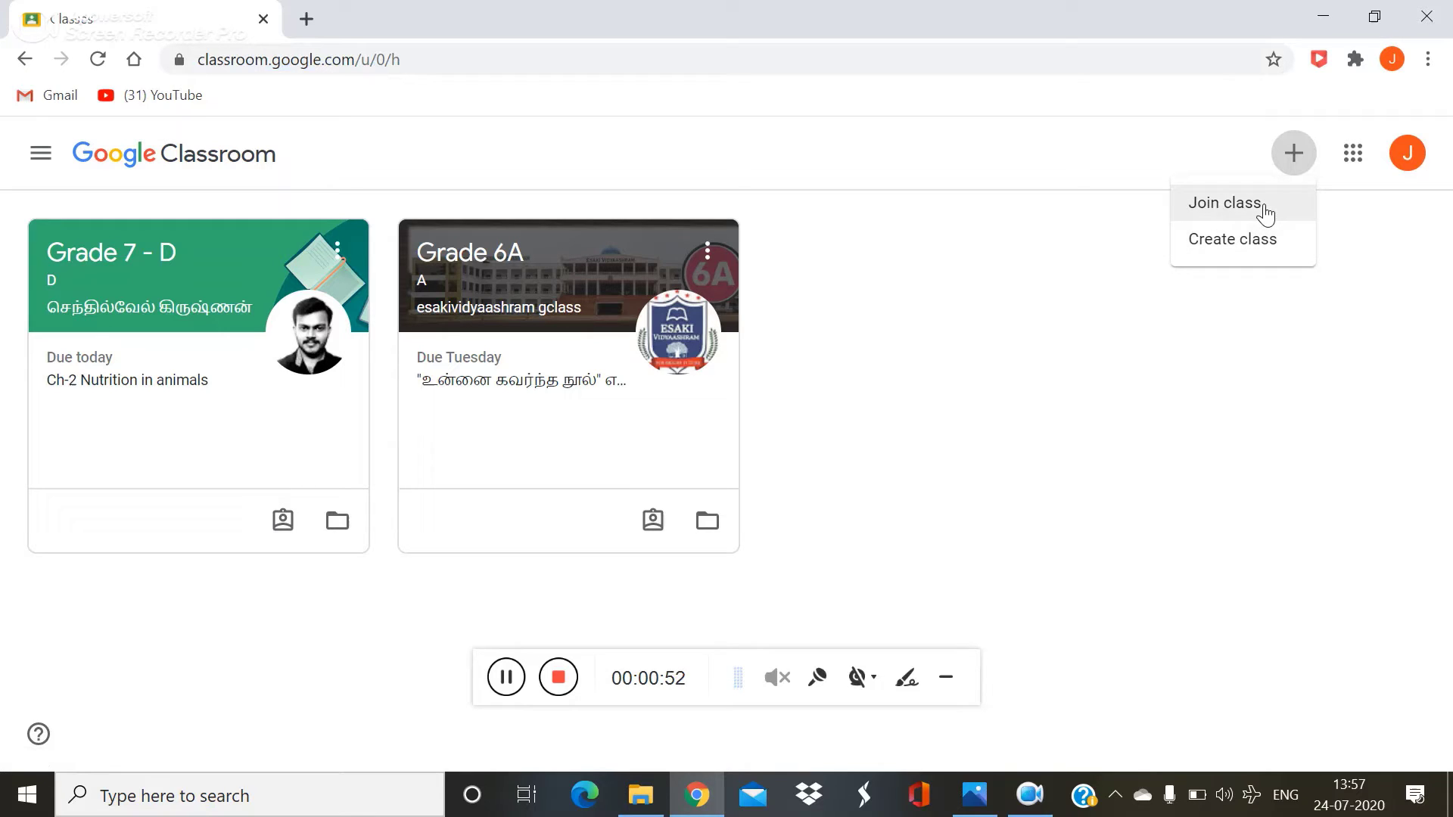
{"action": "left_click", "coordinate": [1266, 215]}
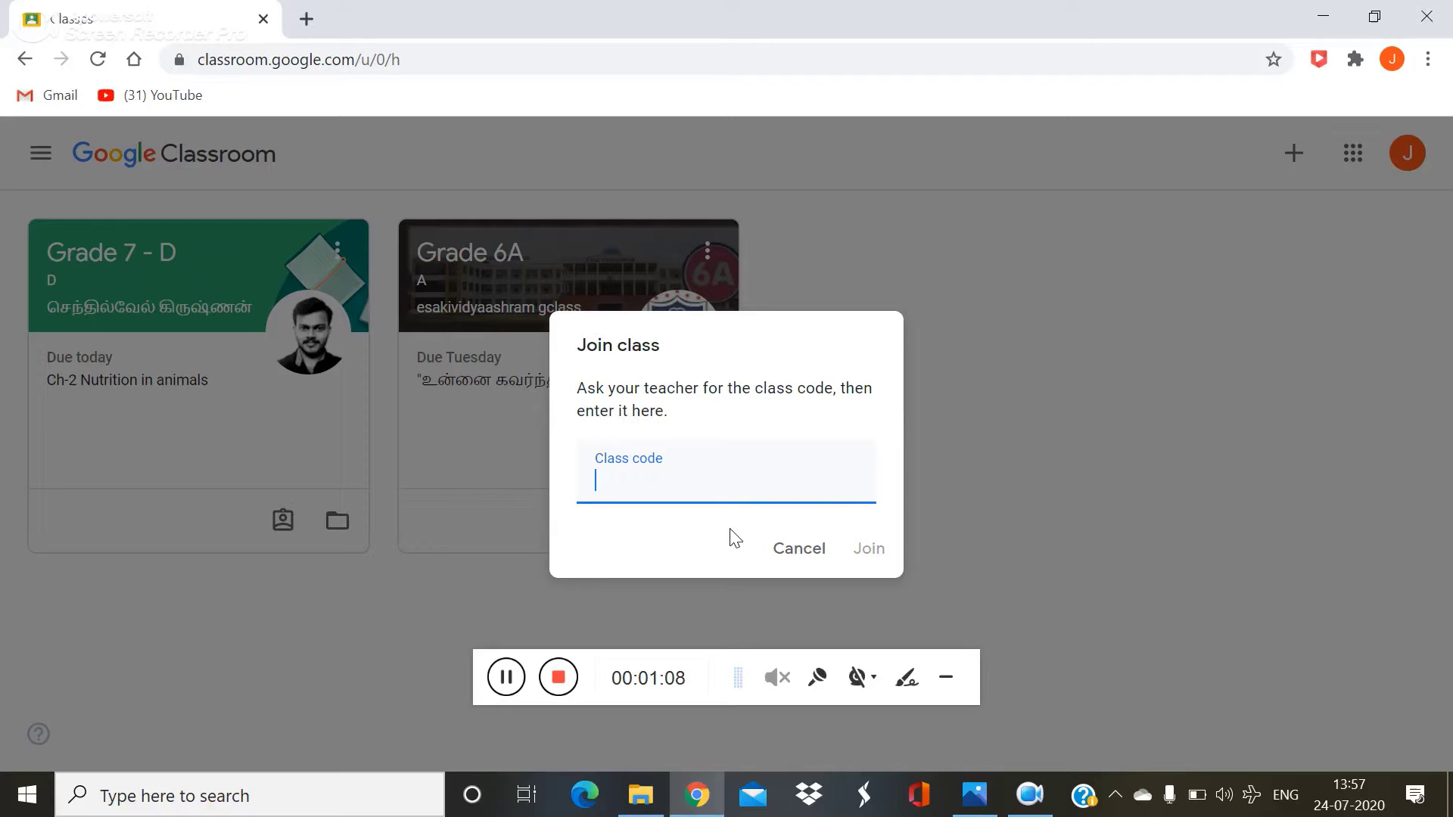
{"action": "left_click", "coordinate": [869, 550]}
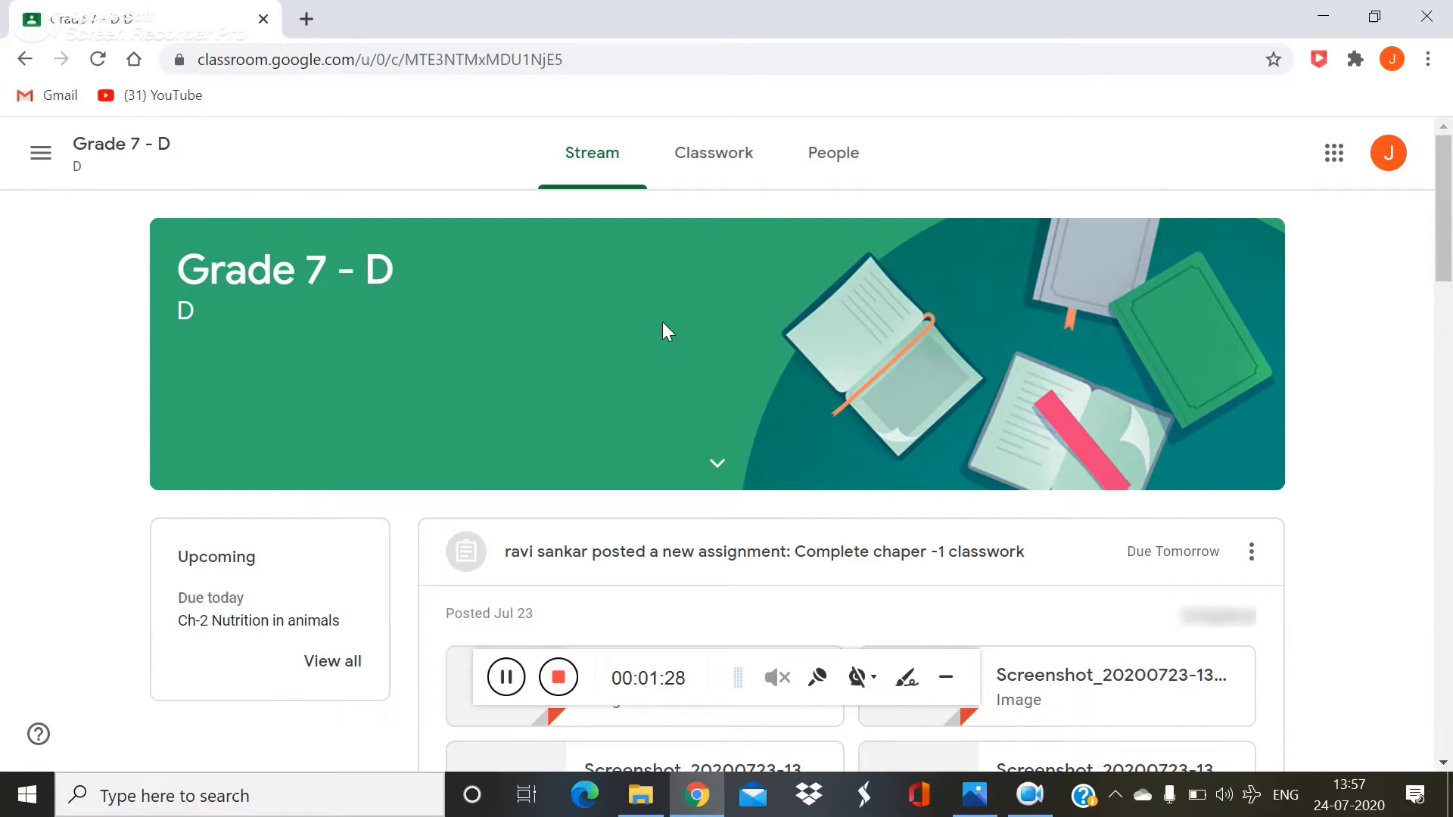
Step: Scroll the Grade 7 - D stream down to the 'Complete chaper -1 classwork' post
{"action": "scroll", "coordinate": [683, 530], "scroll_direction": "down", "scroll_amount": 2}
{"action": "scroll", "coordinate": [685, 518], "scroll_direction": "down", "scroll_amount": 2}
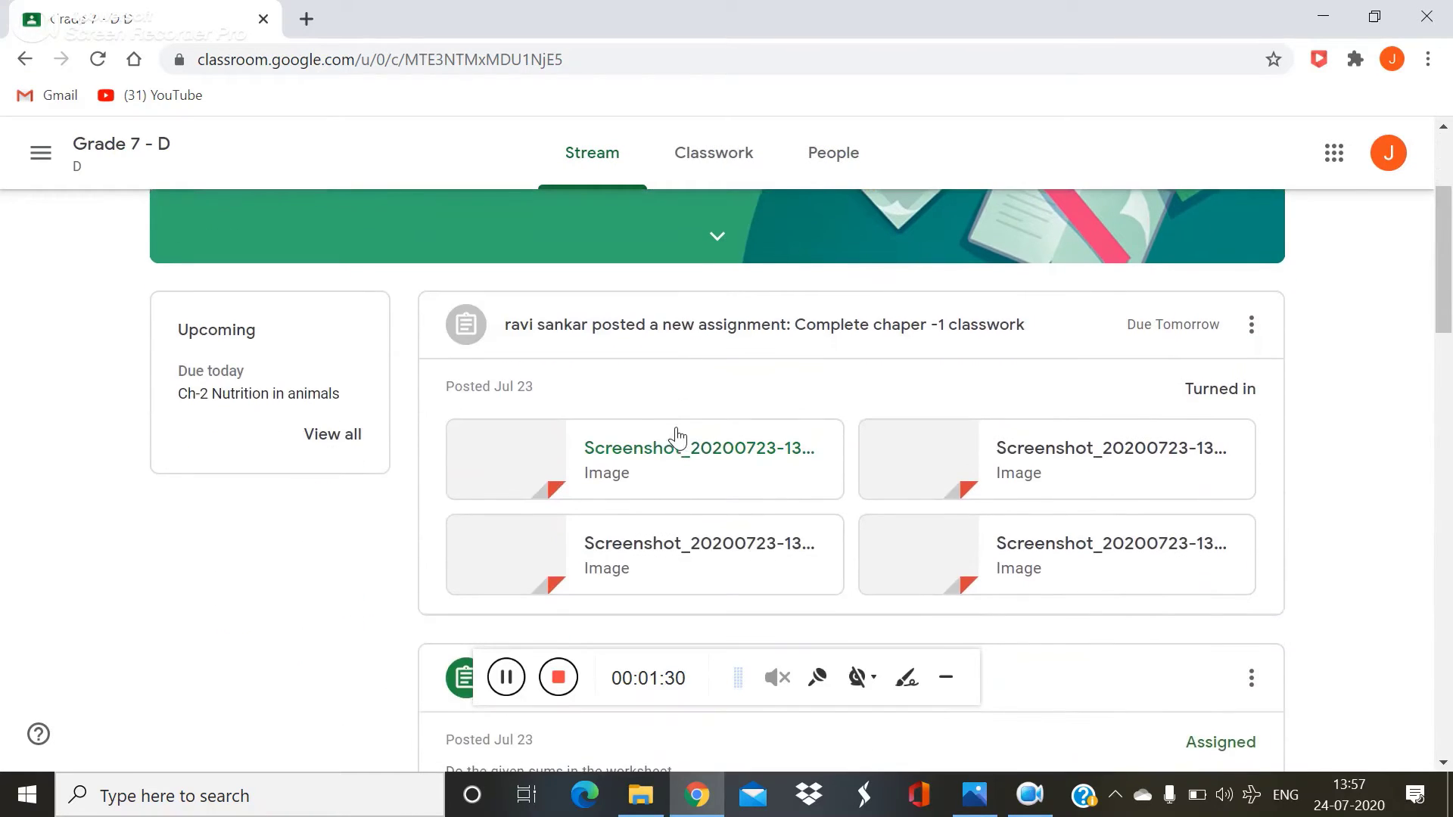
{"action": "scroll", "coordinate": [675, 433], "scroll_direction": "up", "scroll_amount": 2}
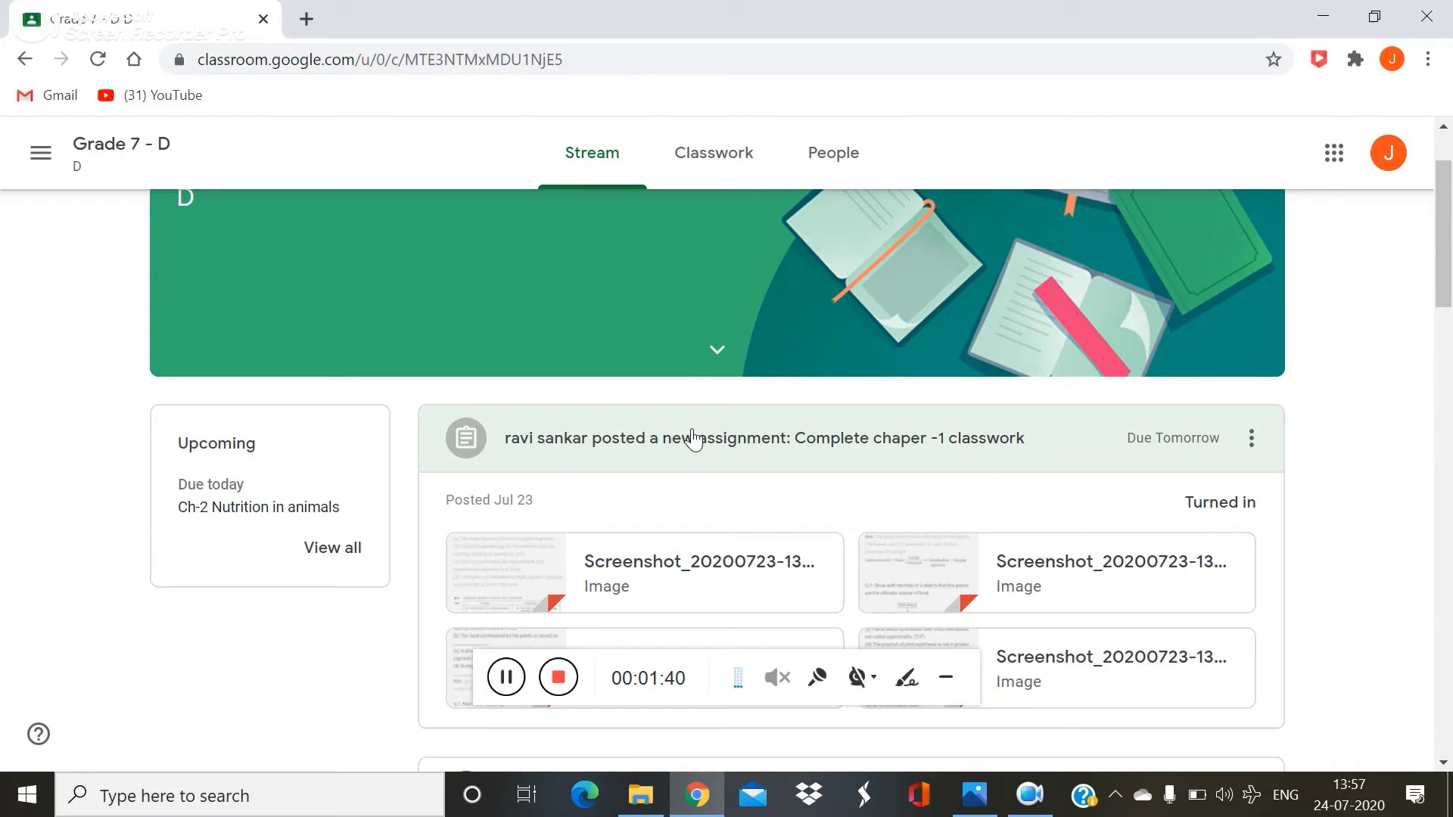
Step: Open 'Complete chaper -1 classwork' and unsubmit the turned-in work
{"action": "left_click", "coordinate": [691, 436]}
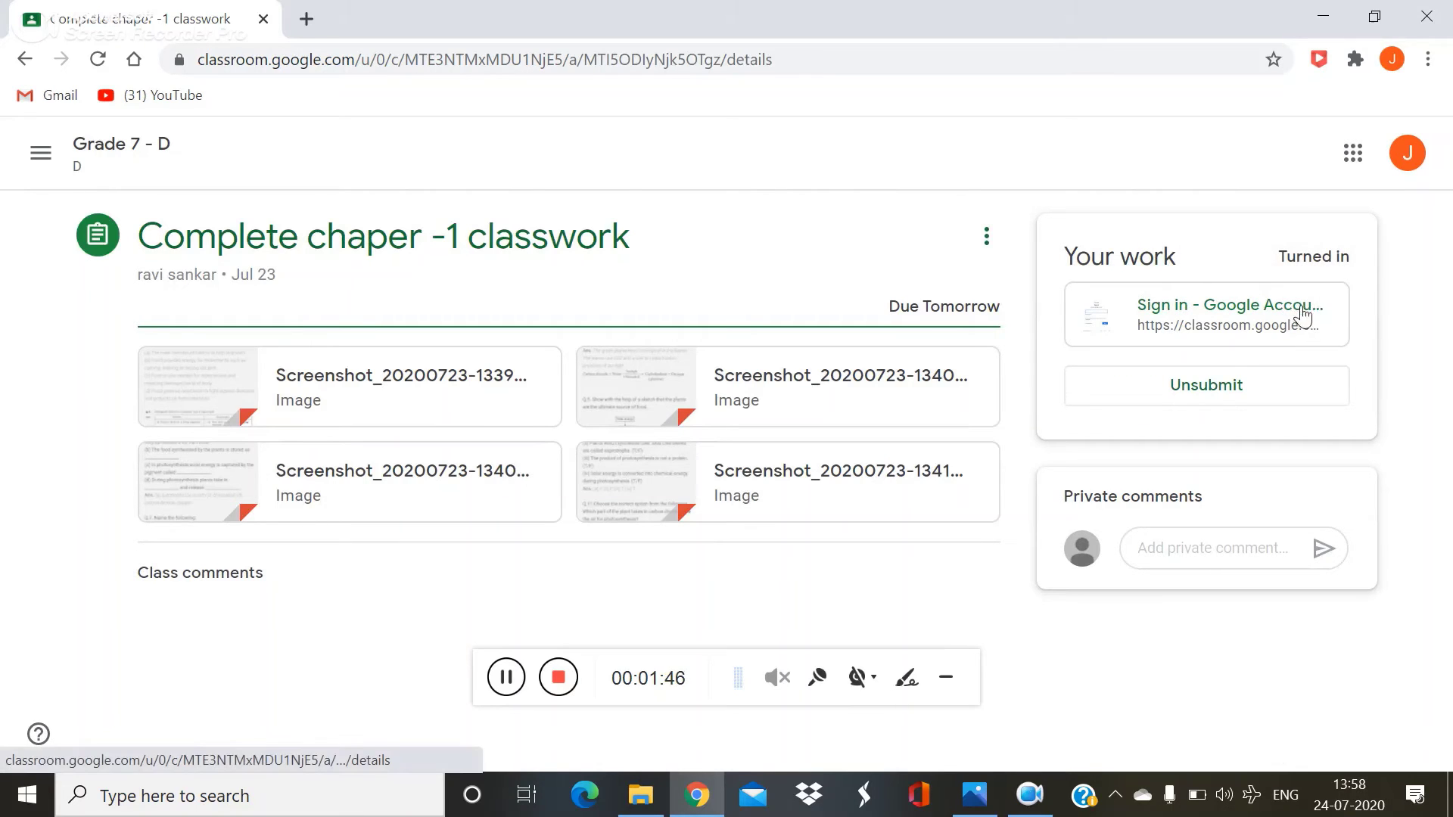
{"action": "left_click", "coordinate": [1264, 385]}
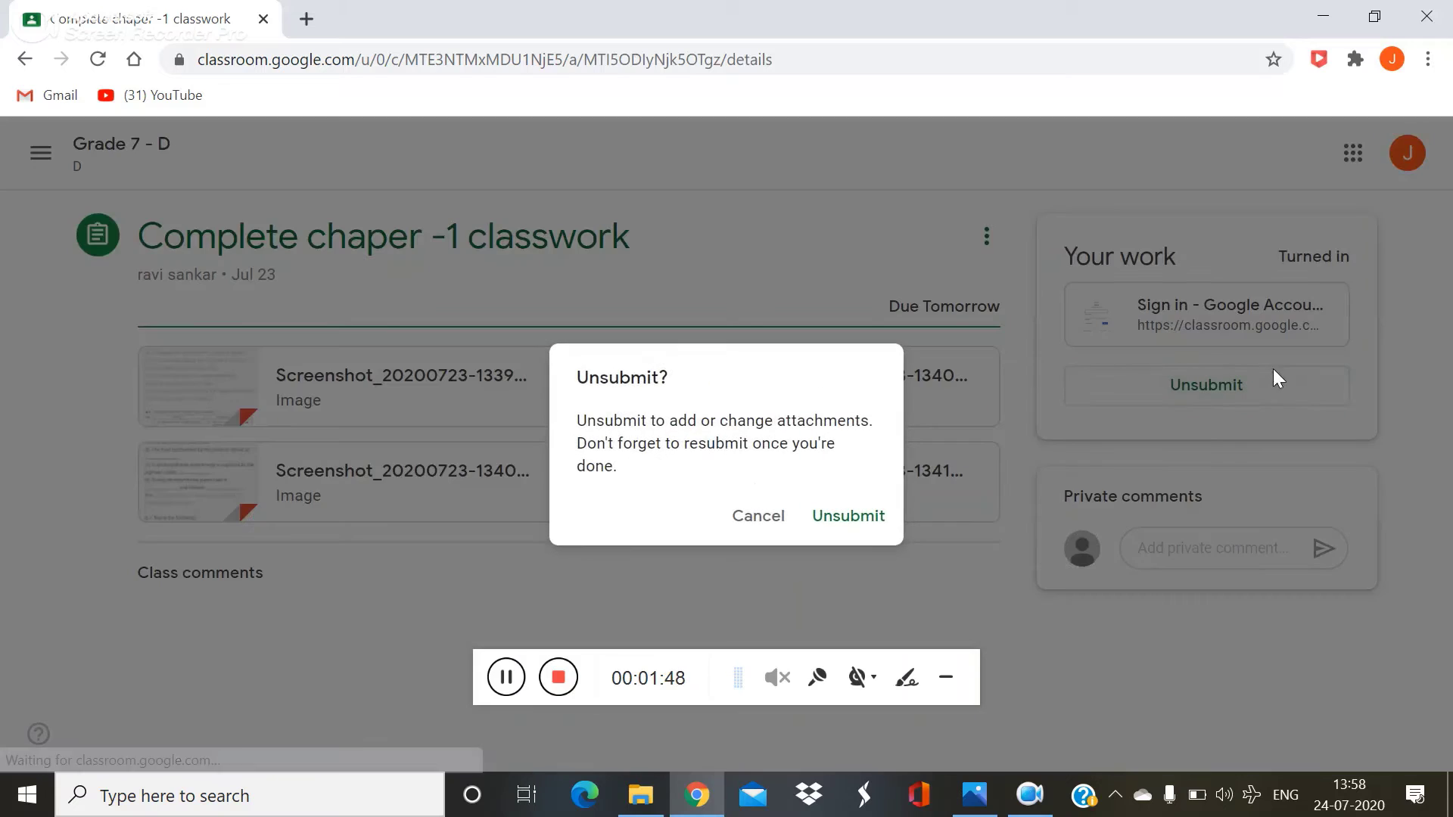
{"action": "left_click", "coordinate": [828, 517]}
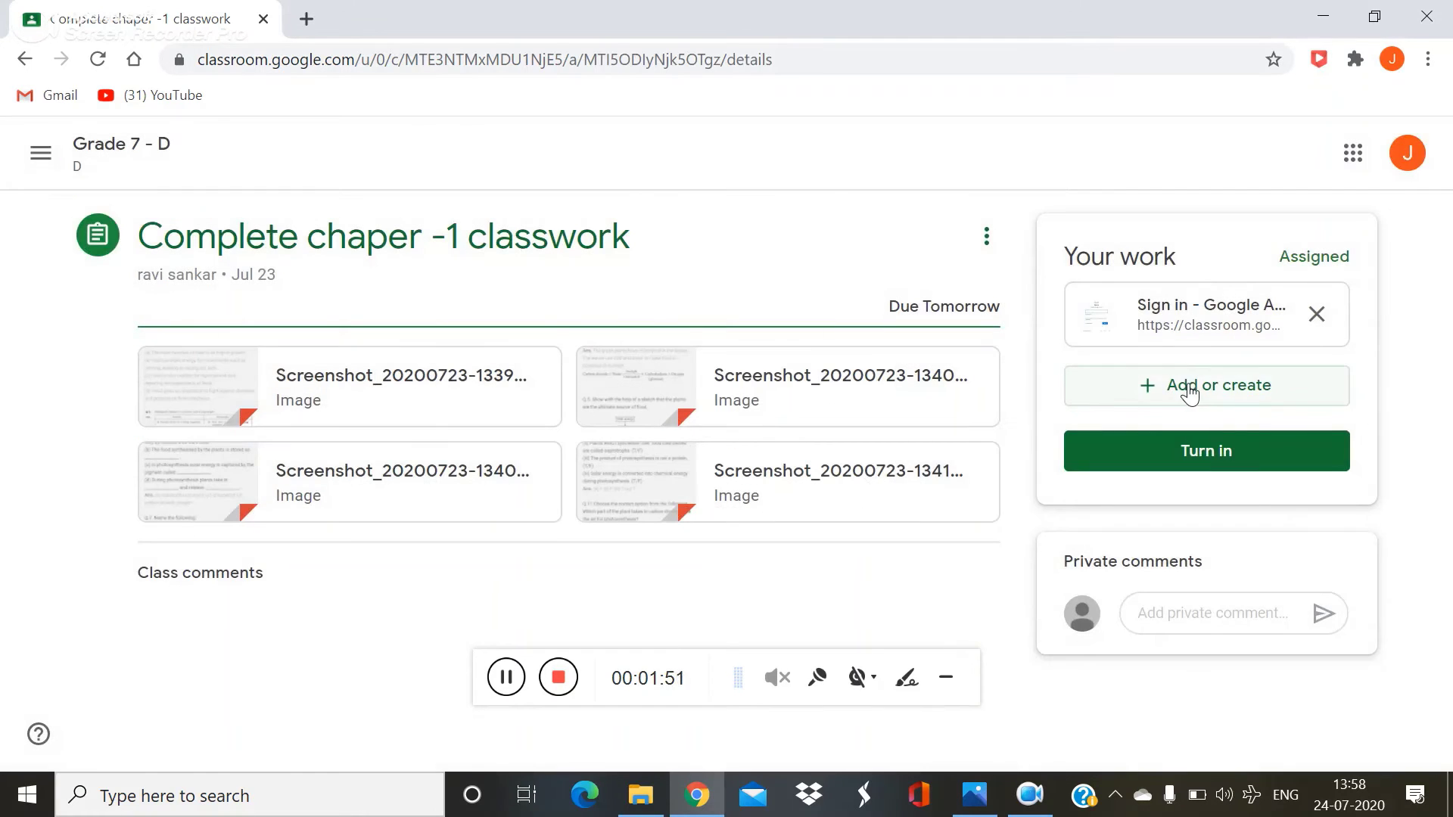
Step: Attach the copied page URL as a second link and turn the assignment in again
{"action": "left_click", "coordinate": [1189, 388]}
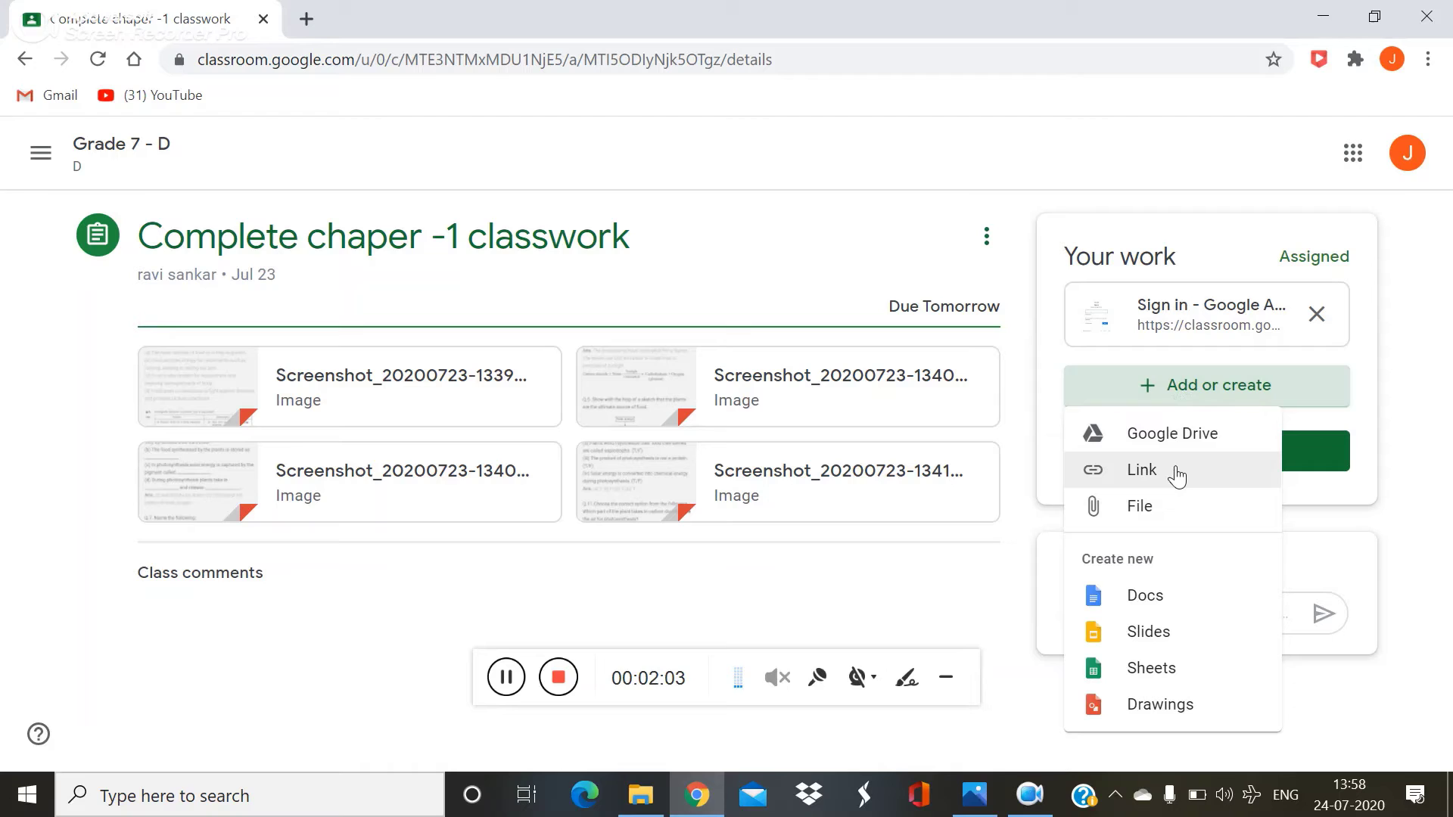
{"action": "left_click", "coordinate": [1177, 475]}
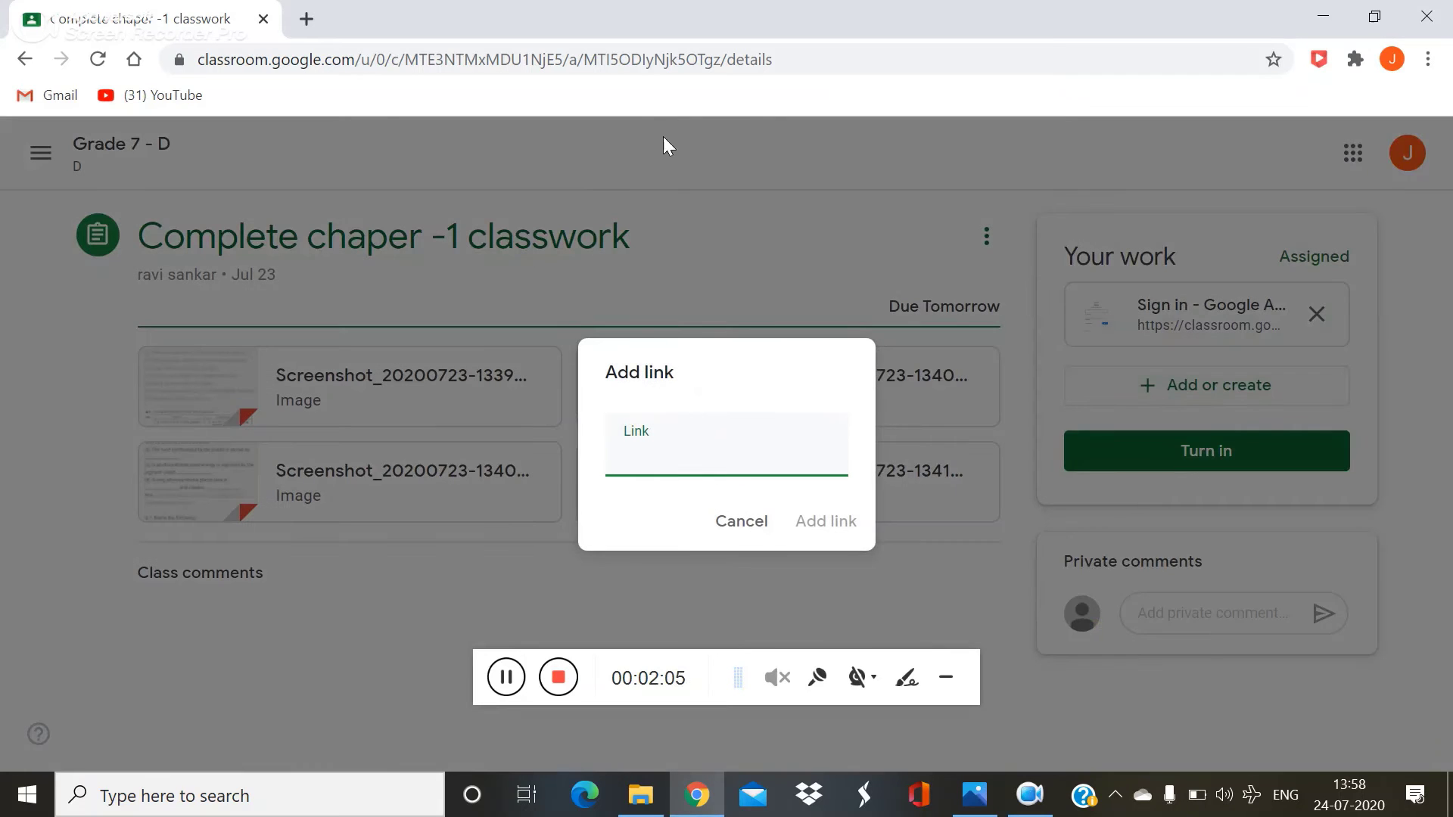
{"action": "left_click_drag", "start_coordinate": [799, 55], "coordinate": [203, 136]}
{"action": "key", "text": "ctrl+c"}
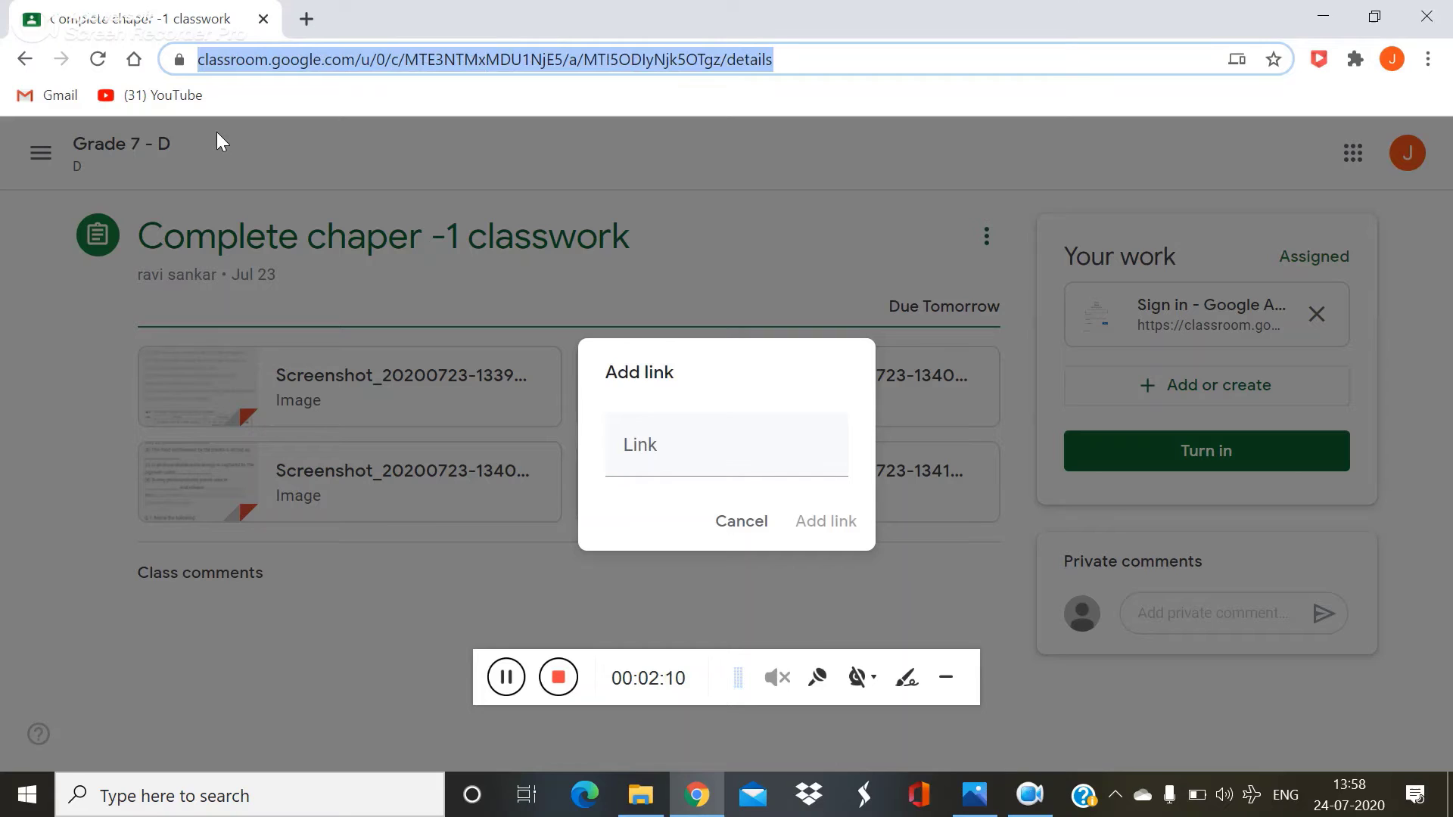
{"action": "left_click", "coordinate": [639, 458]}
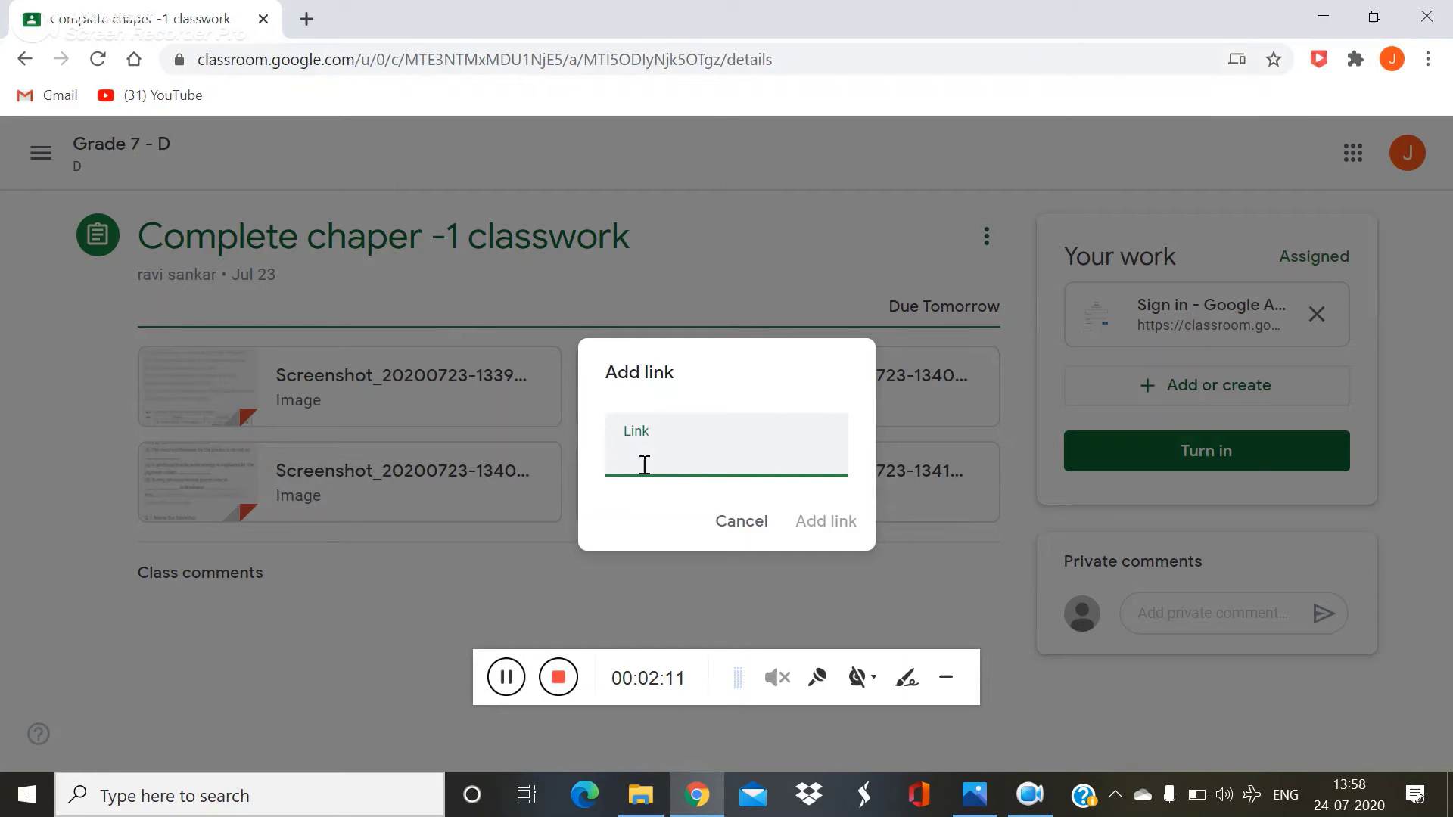
{"action": "key", "text": "ctrl+v"}
{"action": "left_click", "coordinate": [817, 520]}
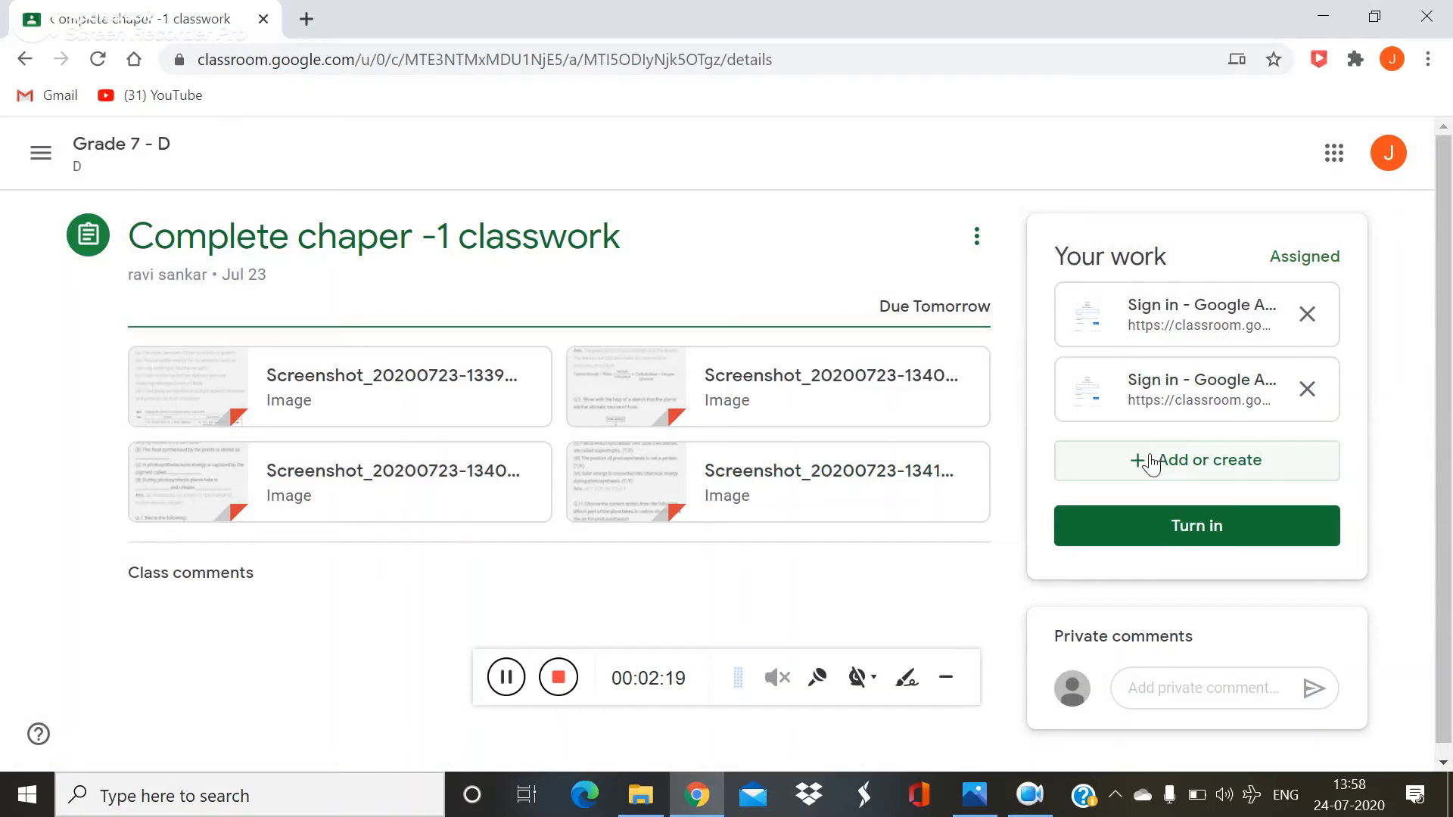
{"action": "left_click", "coordinate": [1171, 529]}
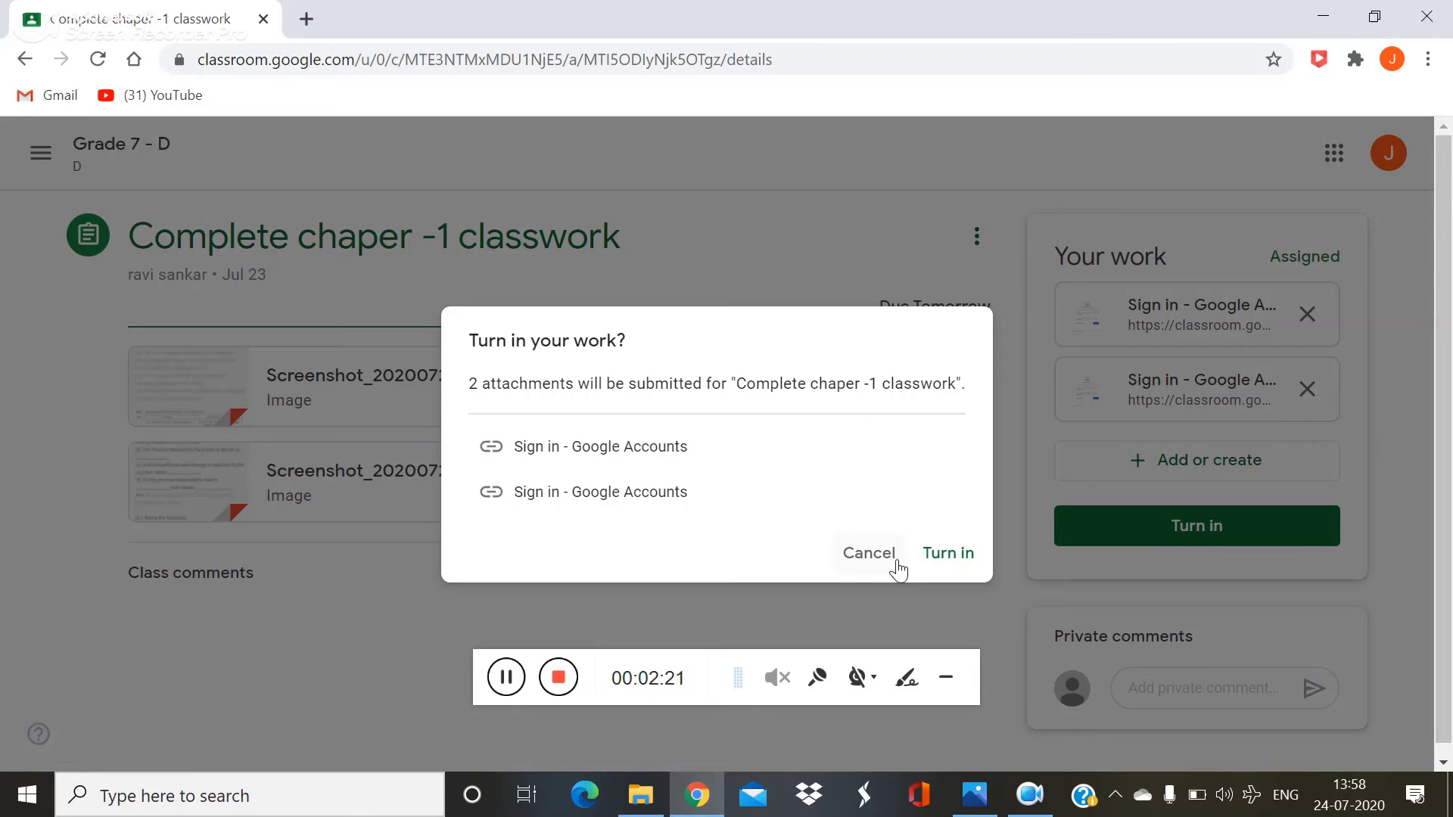
{"action": "left_click", "coordinate": [929, 554]}
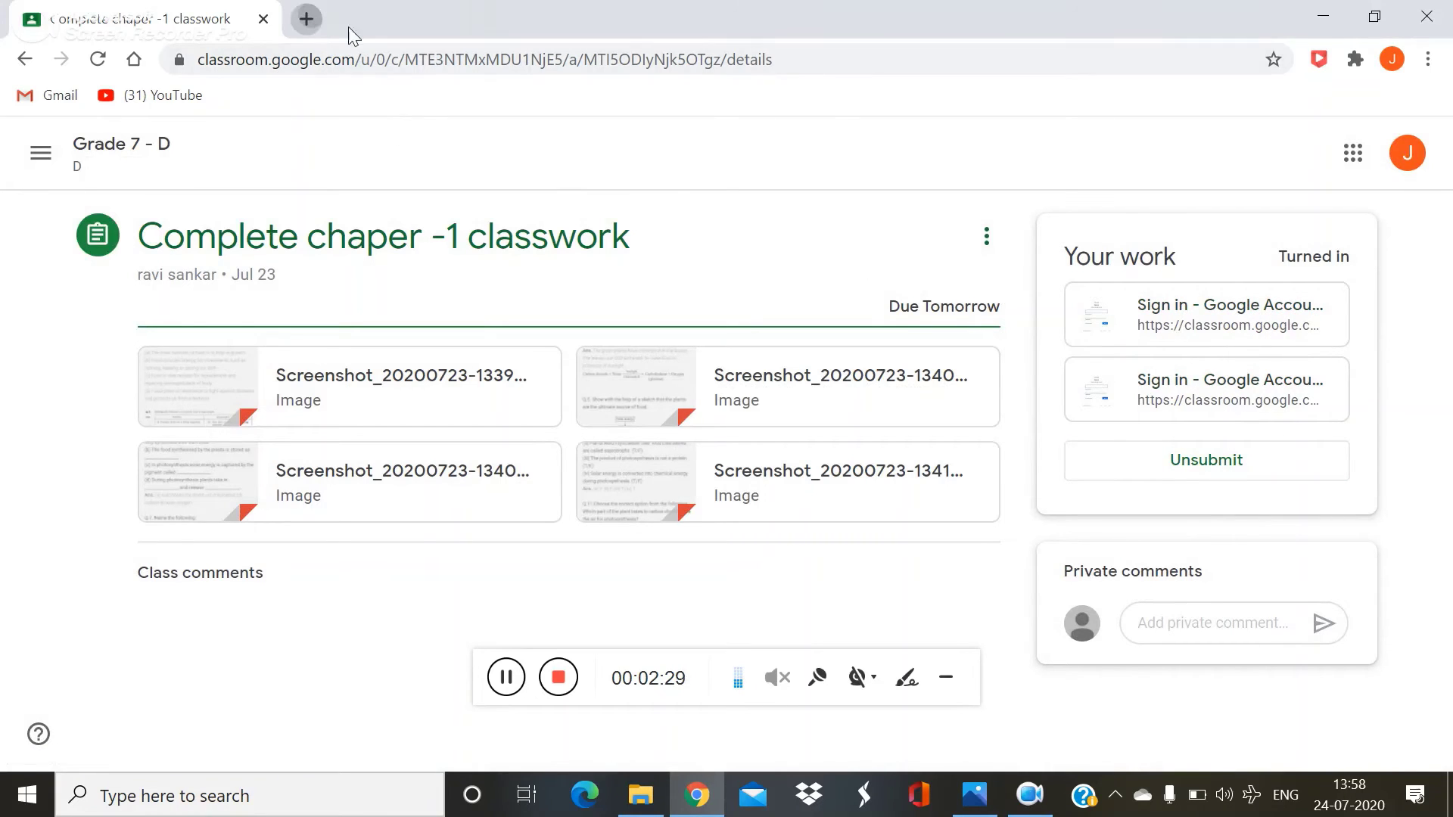
Step: Post the private comment 'hi sir' to the teacher on the assignment
{"action": "left_click", "coordinate": [307, 18]}
{"action": "left_click", "coordinate": [532, 20]}
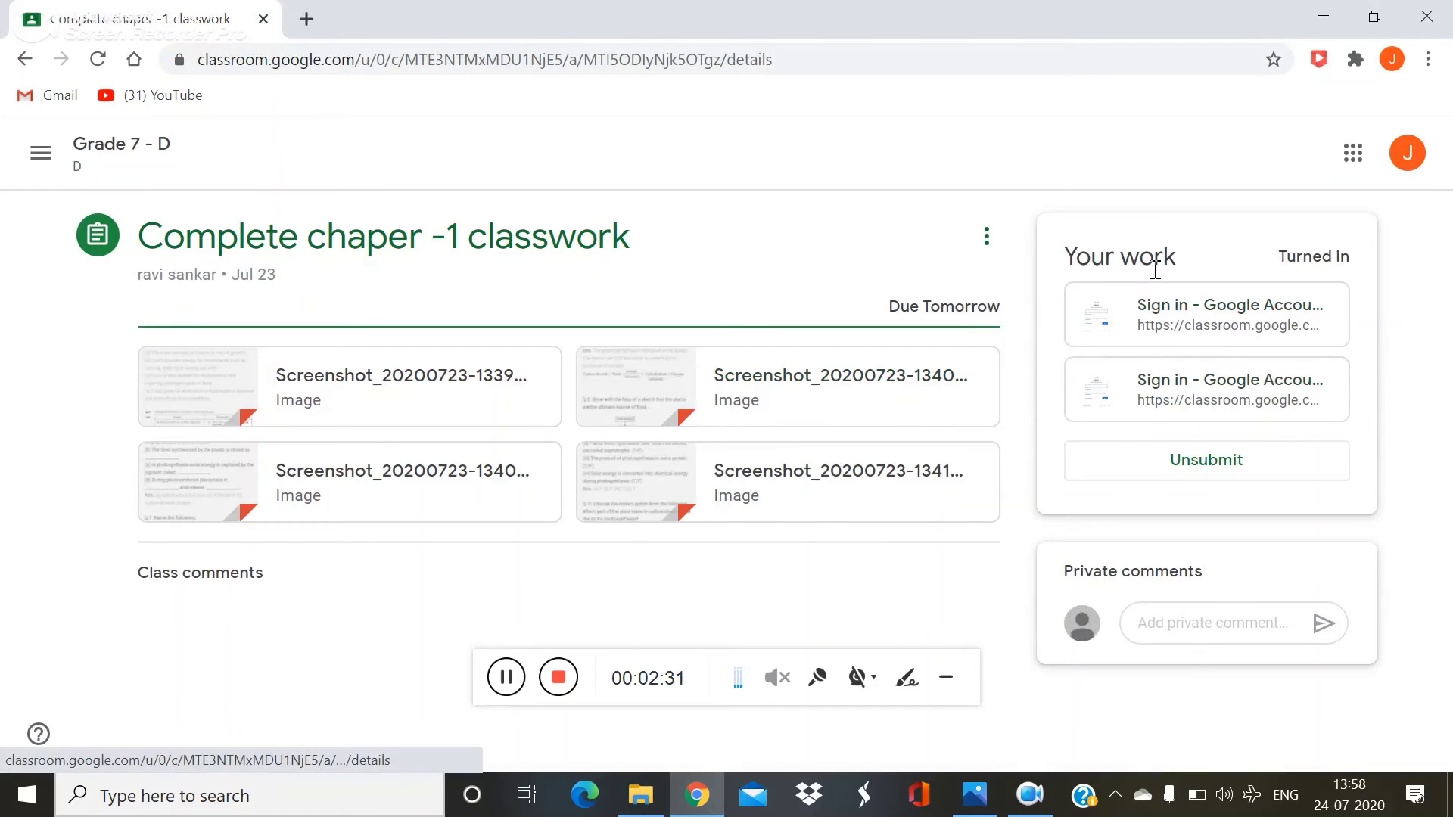
{"action": "left_click", "coordinate": [1220, 629]}
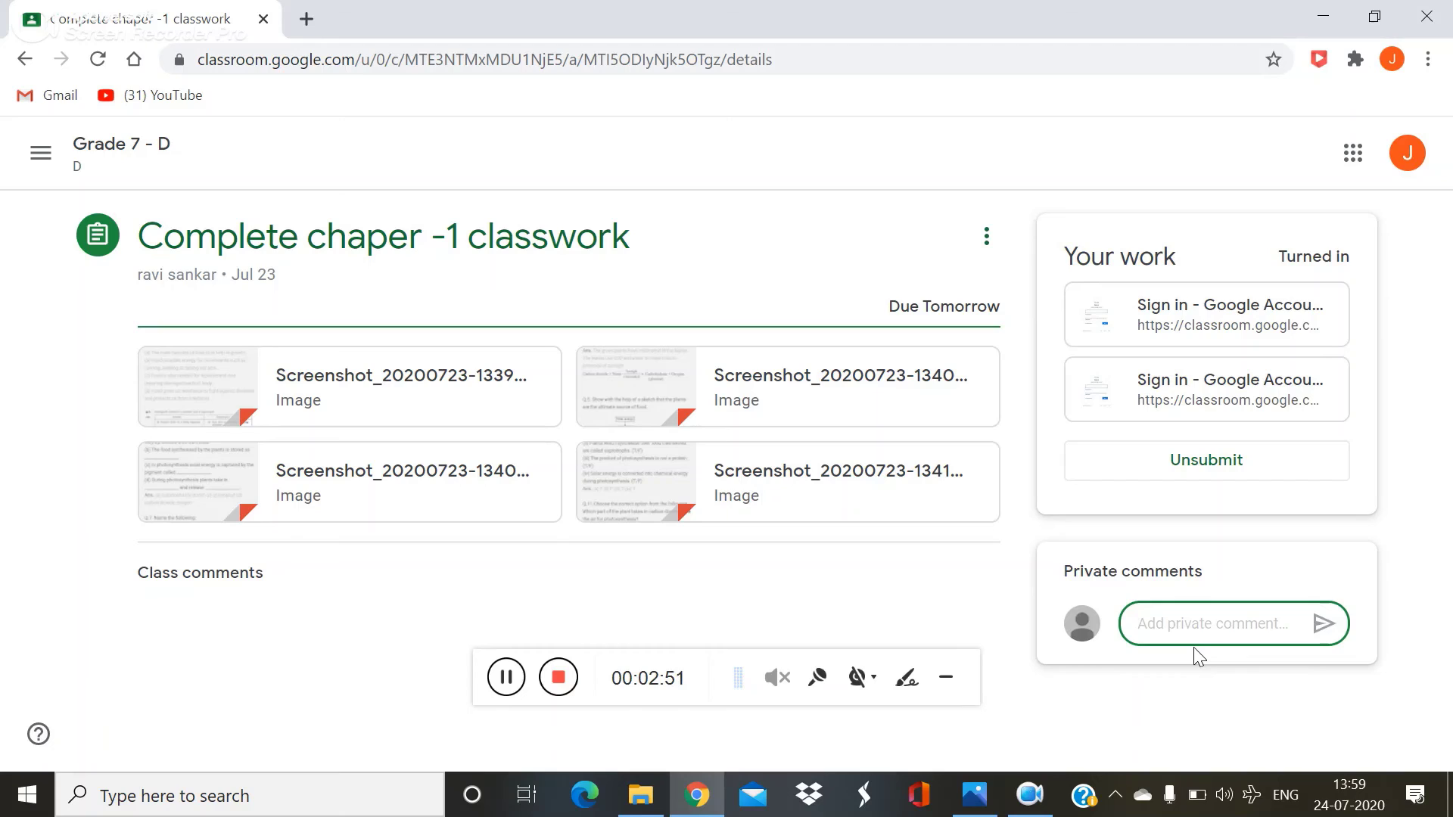
{"action": "type", "text": "hi sir"}
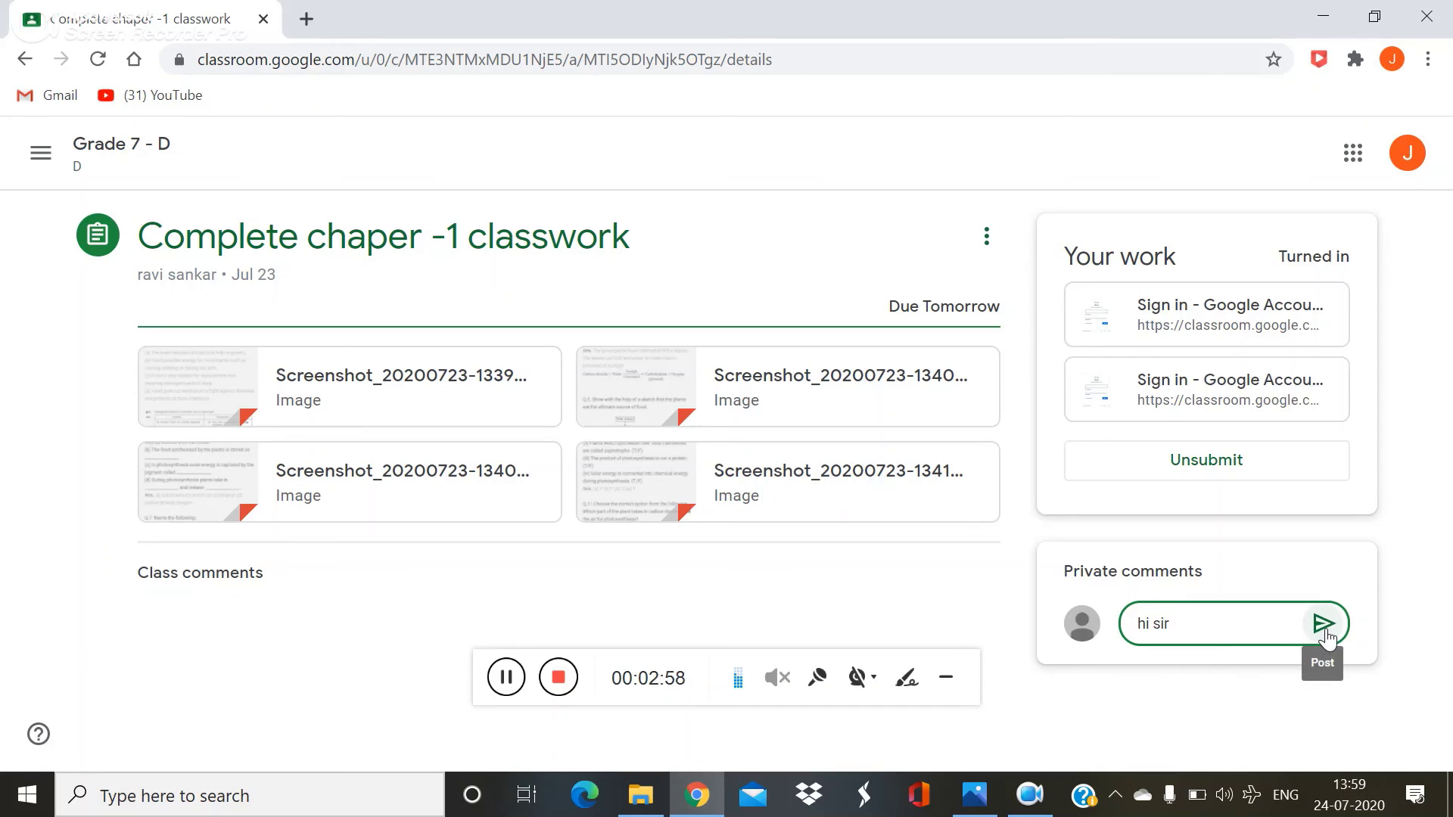
{"action": "left_click", "coordinate": [1324, 627]}
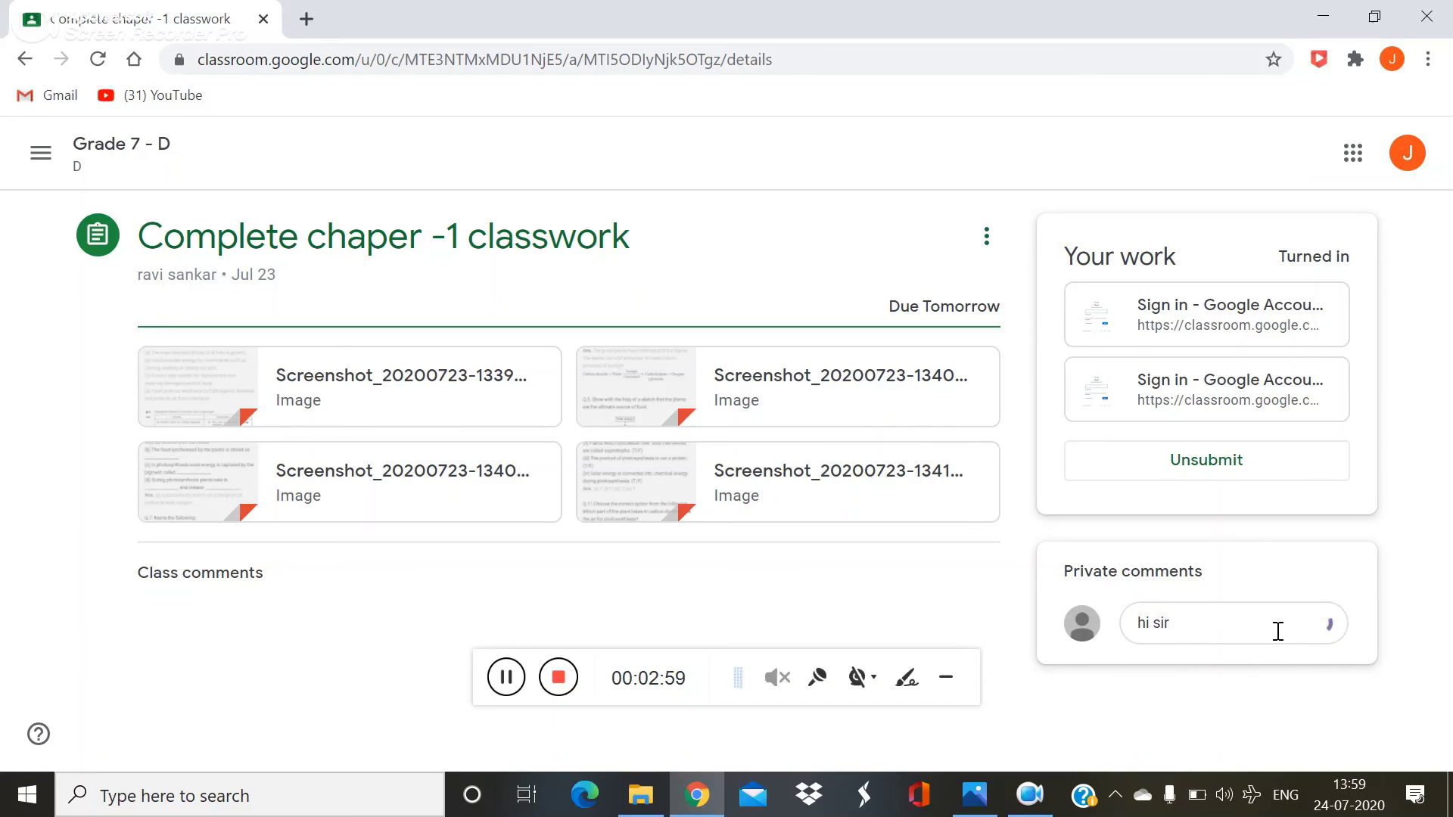